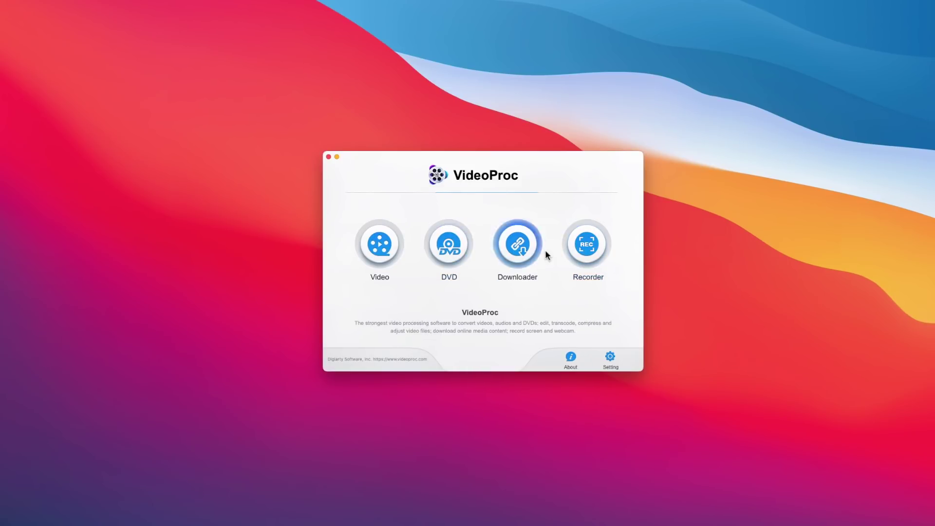
Step: Open the video converter's add-video dialog and quickly preview the DJI_0380.MP4 clip
{"action": "left_click", "coordinate": [380, 248]}
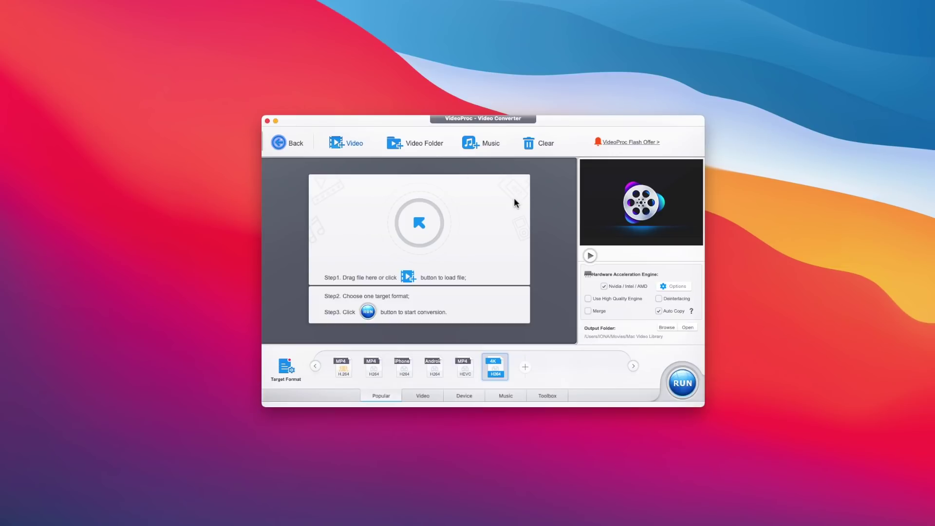
{"action": "left_click", "coordinate": [393, 145]}
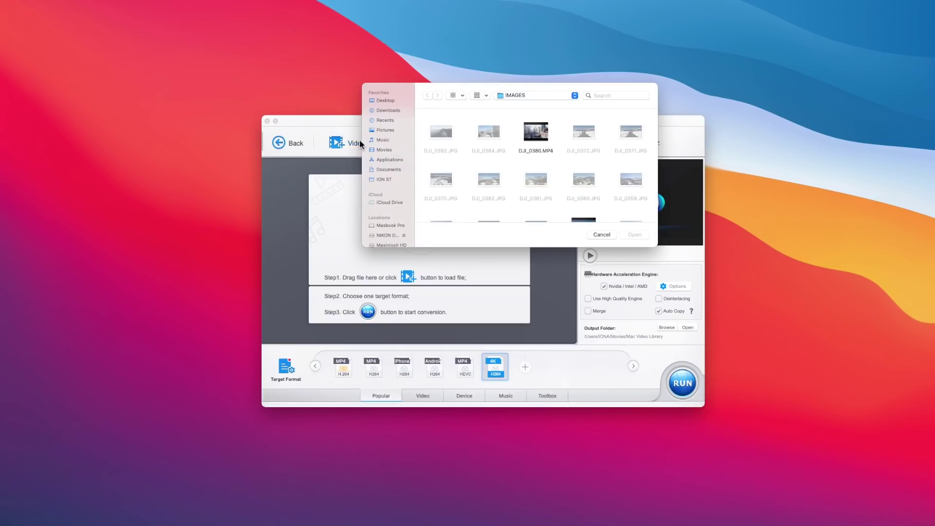
{"action": "left_click", "coordinate": [543, 143]}
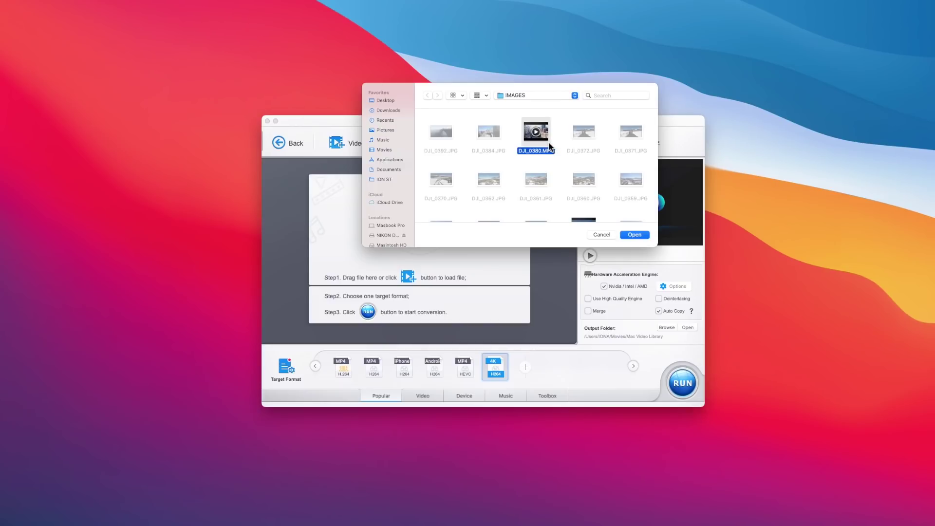
{"action": "key", "text": "space"}
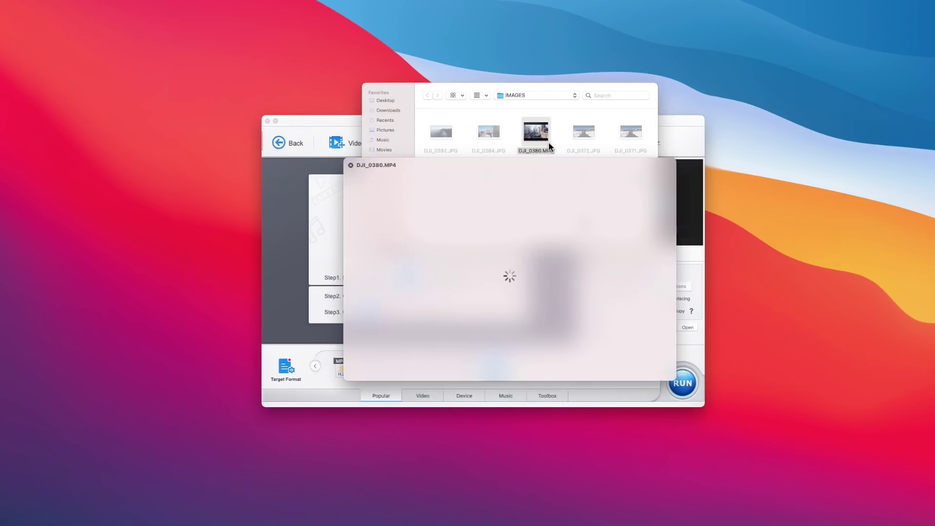
{"action": "key", "text": "space"}
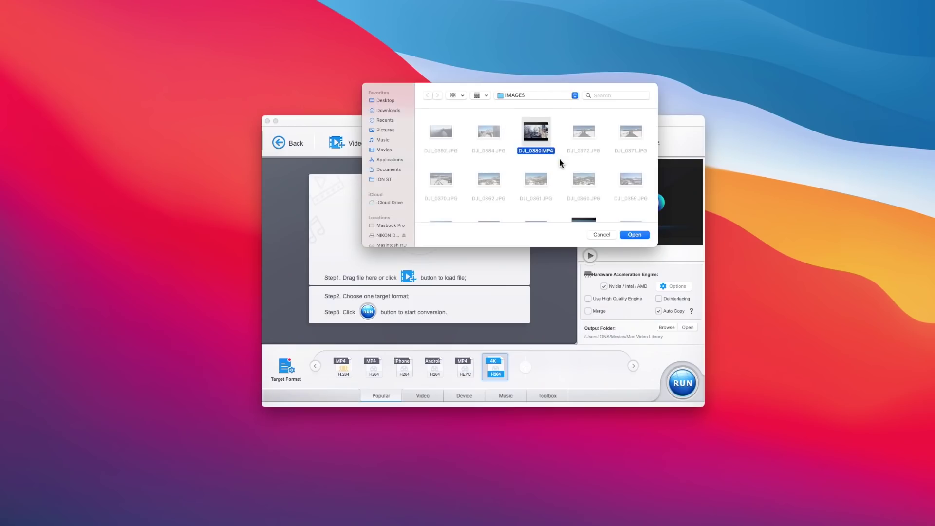
Step: Navigate up to the CO TX NO folder and select DJI_0373.MP4
{"action": "scroll", "coordinate": [623, 139], "scroll_direction": "down", "scroll_amount": 5}
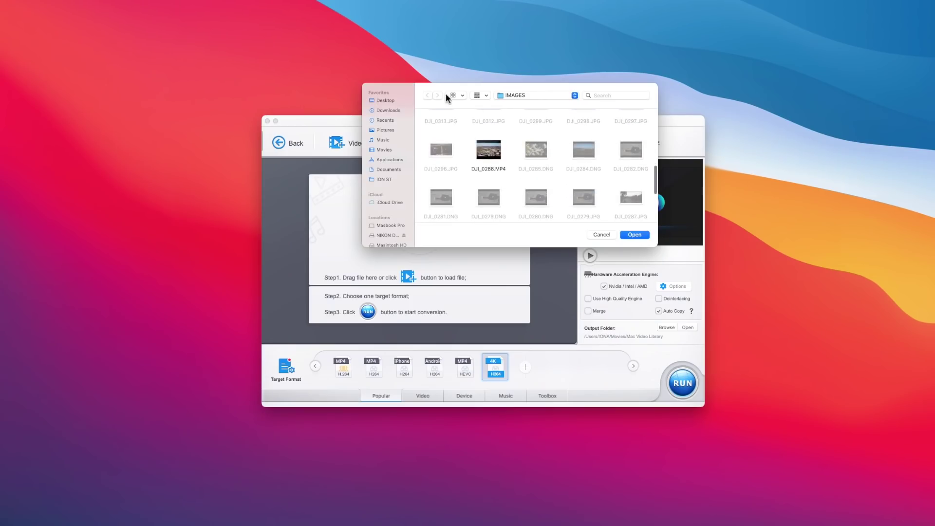
{"action": "left_click", "coordinate": [531, 93]}
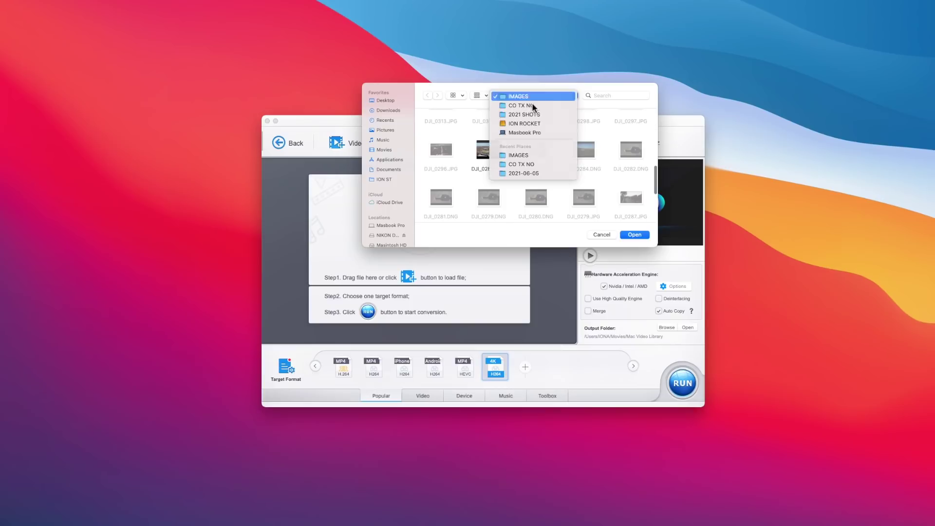
{"action": "left_click", "coordinate": [532, 103]}
{"action": "left_click", "coordinate": [532, 93]}
{"action": "left_click", "coordinate": [532, 105]}
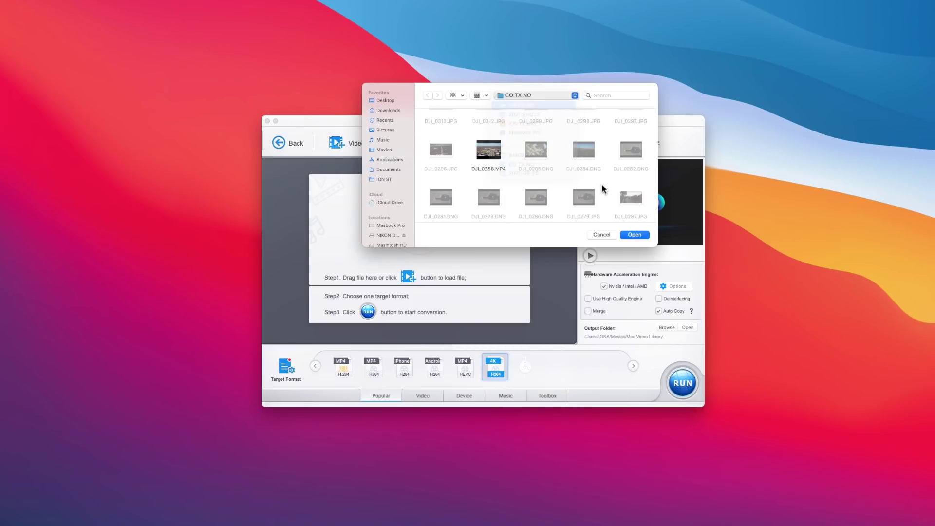
{"action": "scroll", "coordinate": [562, 200], "scroll_direction": "down", "scroll_amount": 5}
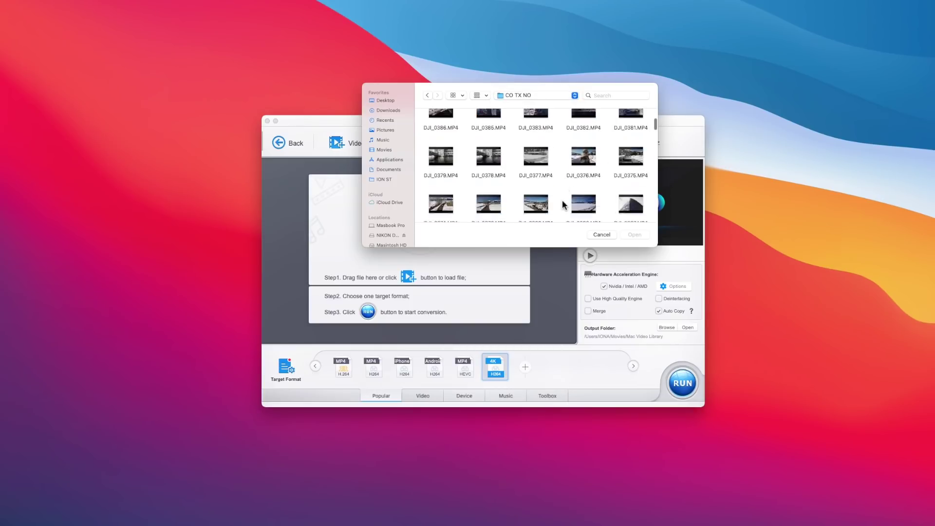
{"action": "scroll", "coordinate": [562, 204], "scroll_direction": "down", "scroll_amount": 10}
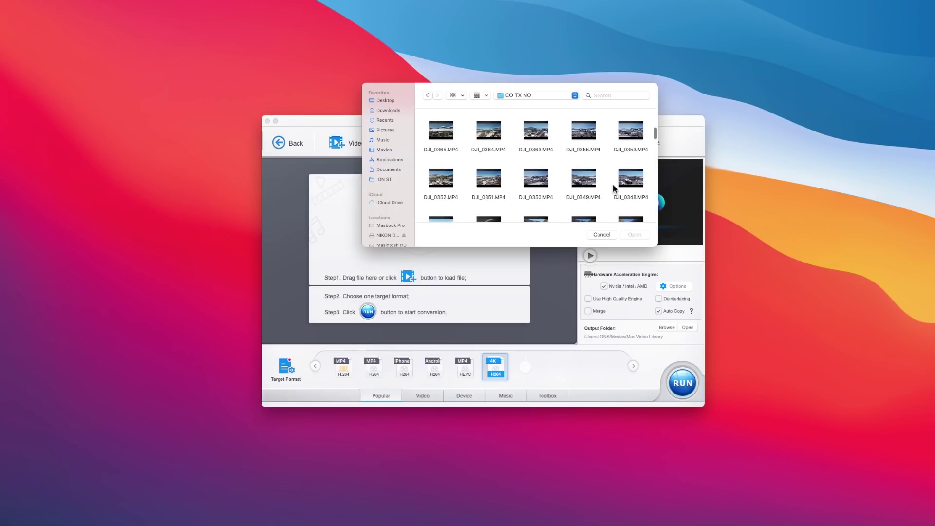
{"action": "scroll", "coordinate": [612, 184], "scroll_direction": "up", "scroll_amount": 3}
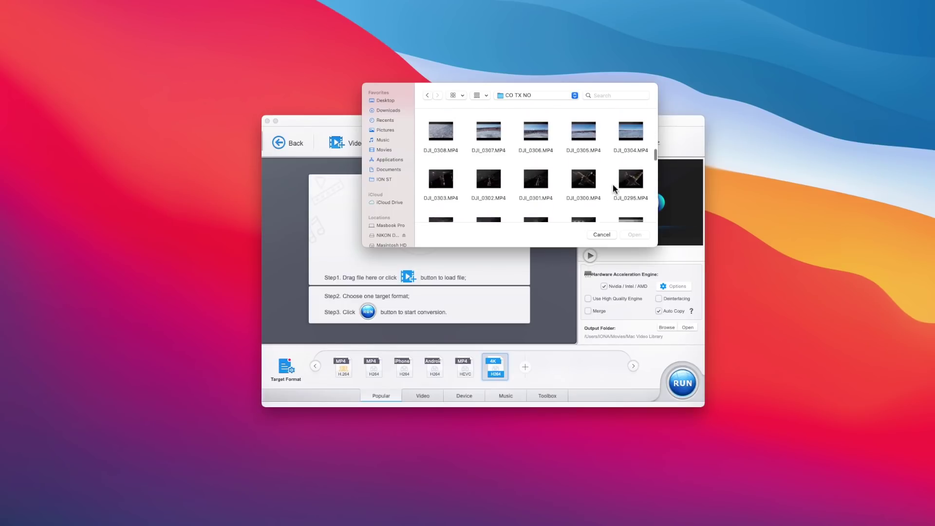
{"action": "scroll", "coordinate": [613, 188], "scroll_direction": "up", "scroll_amount": 15}
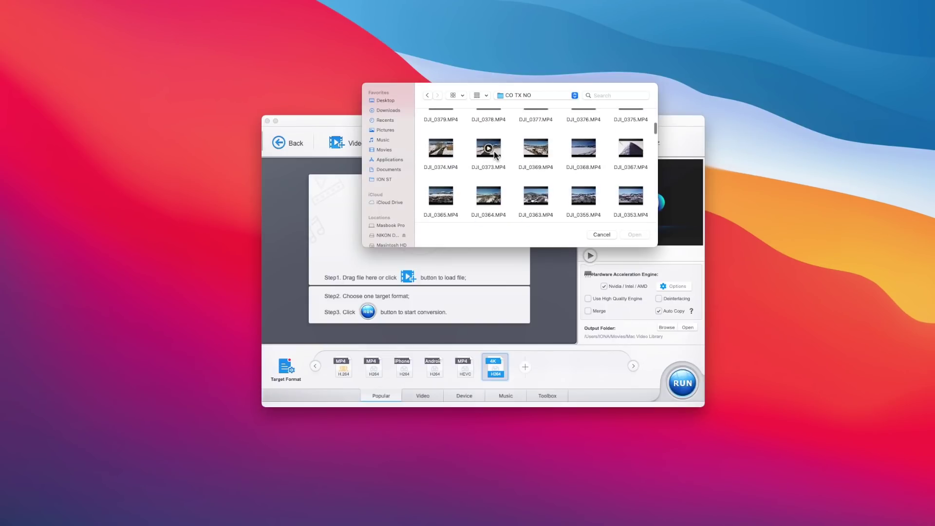
{"action": "scroll", "coordinate": [591, 155], "scroll_direction": "down", "scroll_amount": 2}
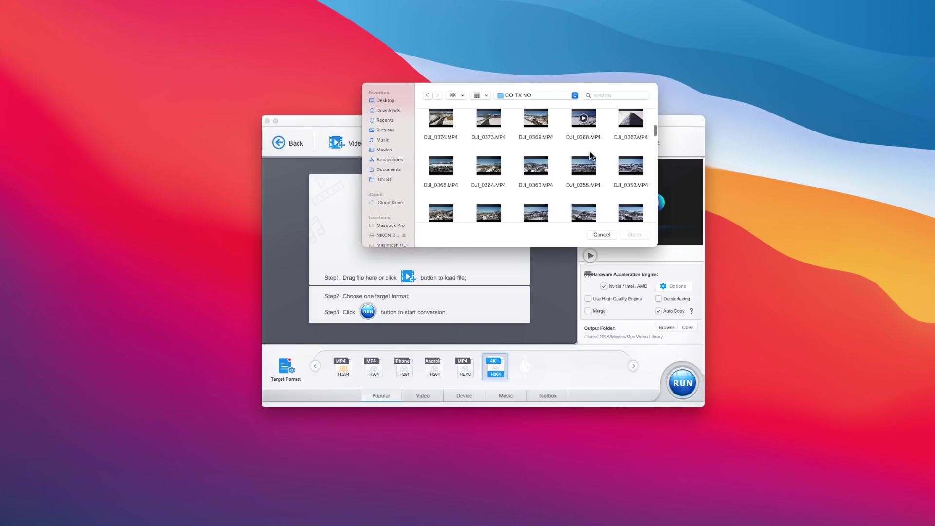
{"action": "left_click", "coordinate": [488, 116]}
Step: Load the selected DJI_0373.MP4 clip into the converter
{"action": "key", "text": "Return"}
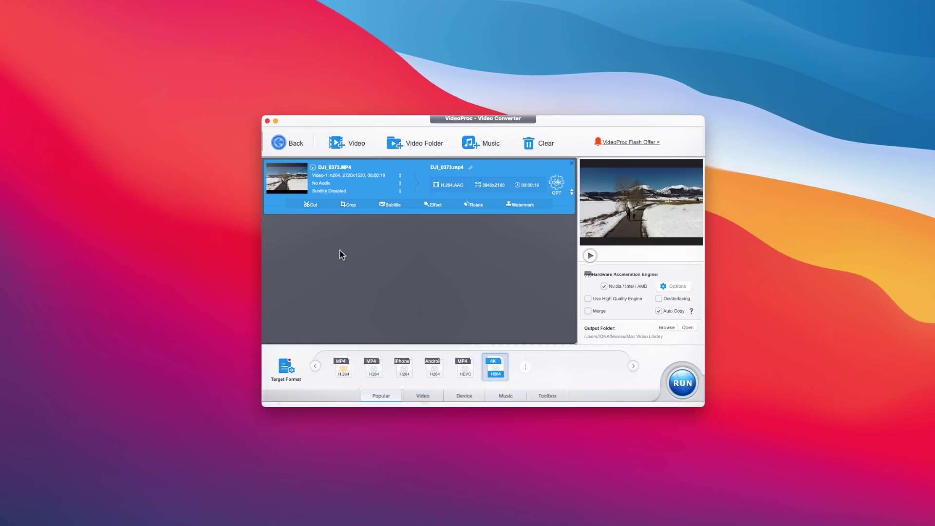
Step: Open the output profile list and browse the Apple Device, YouTube and Facebook profiles
{"action": "left_click", "coordinate": [284, 376]}
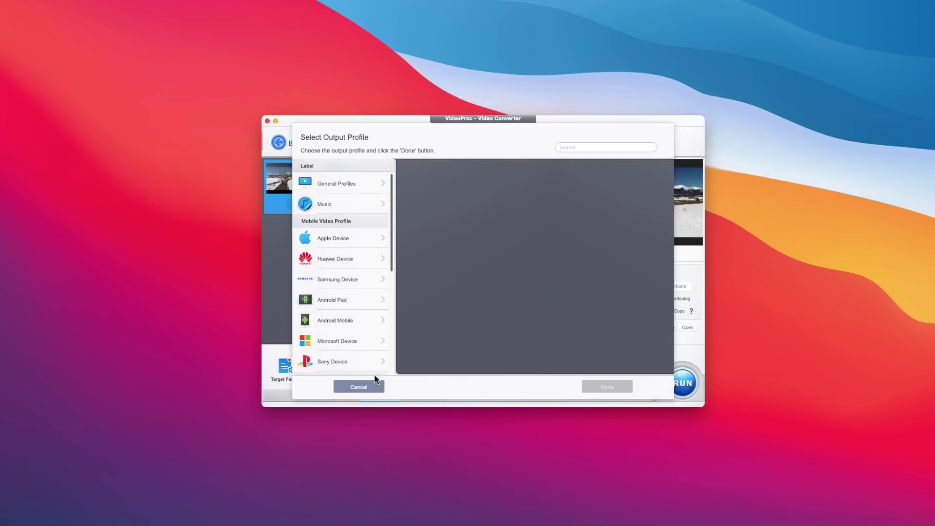
{"action": "left_click", "coordinate": [349, 241]}
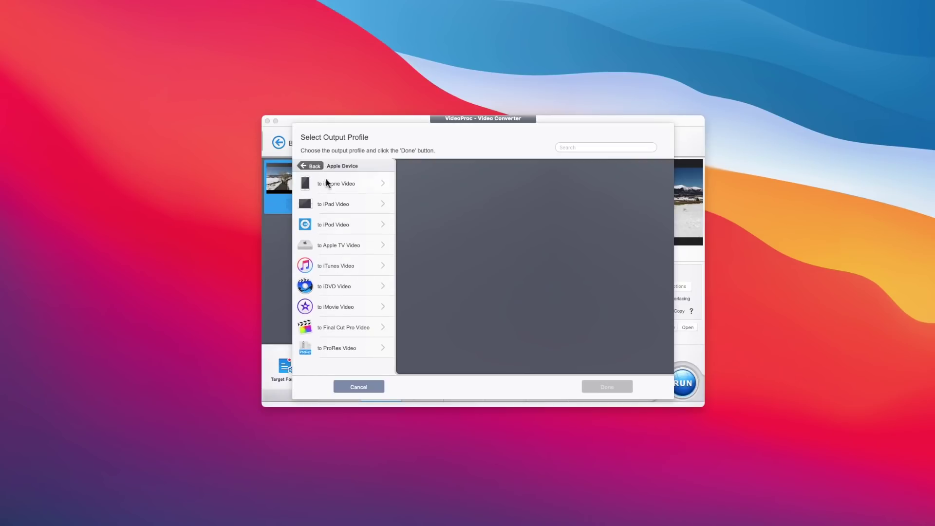
{"action": "left_click", "coordinate": [310, 165]}
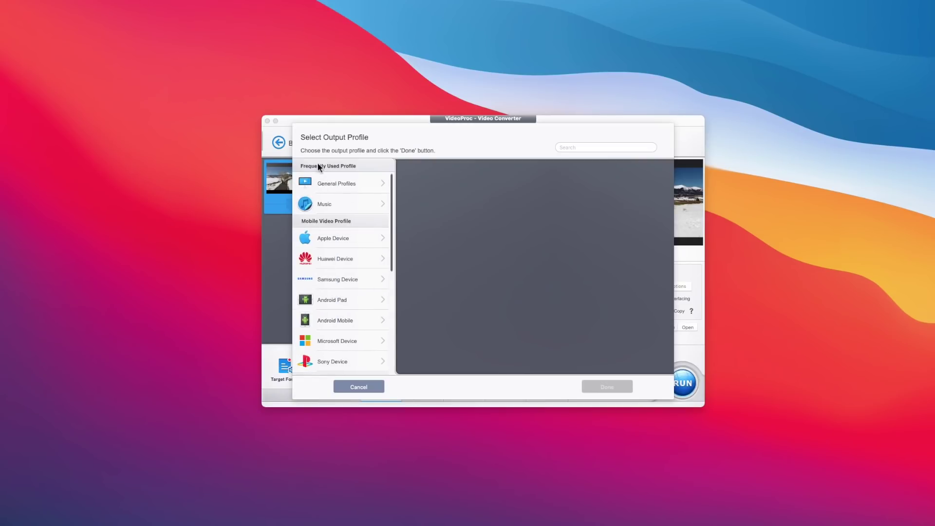
{"action": "scroll", "coordinate": [351, 214], "scroll_direction": "down", "scroll_amount": 5}
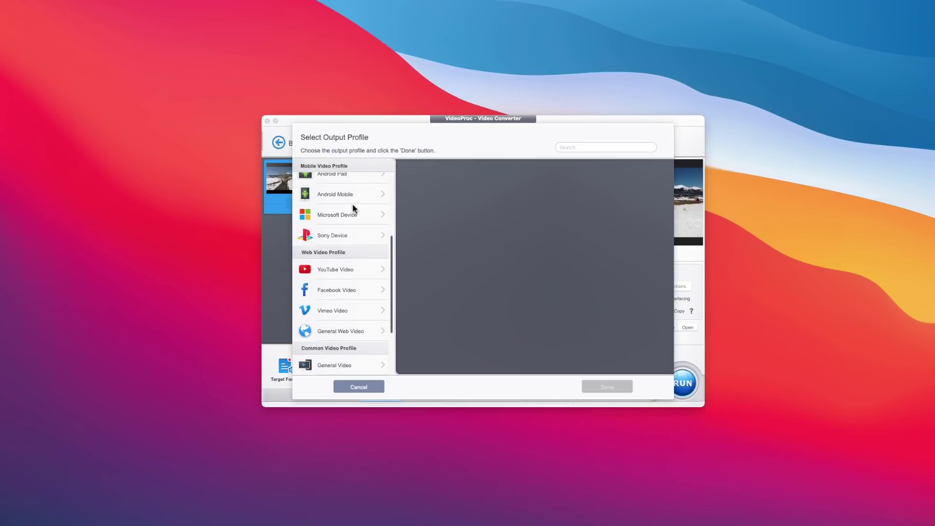
{"action": "left_click", "coordinate": [349, 268]}
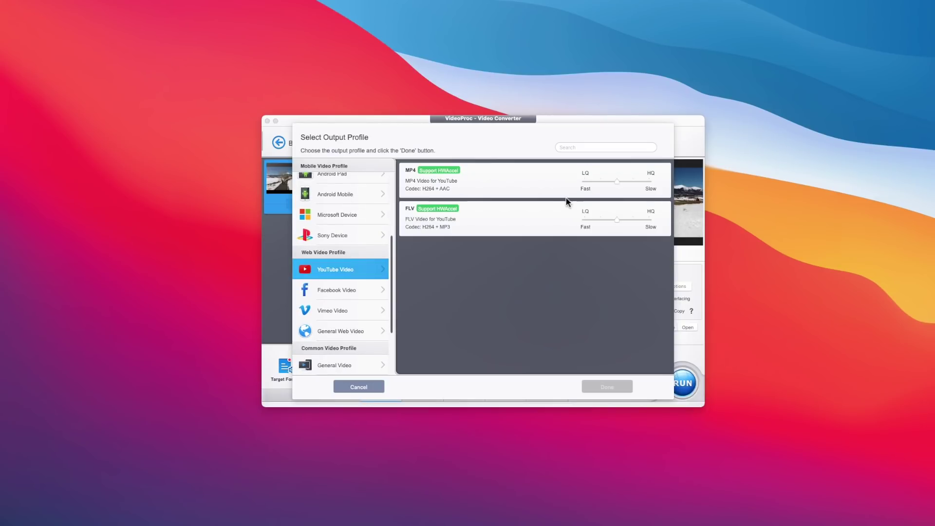
{"action": "scroll", "coordinate": [351, 264], "scroll_direction": "down", "scroll_amount": 3}
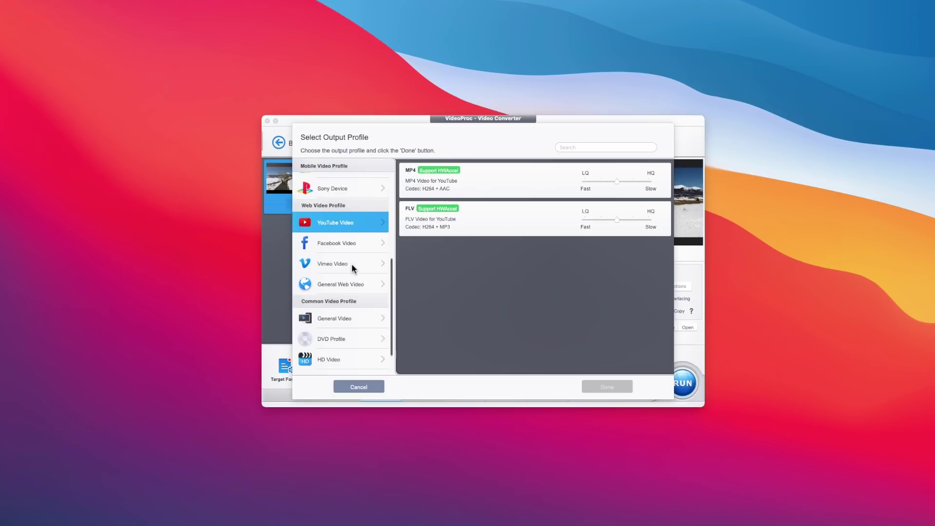
{"action": "left_click", "coordinate": [346, 228]}
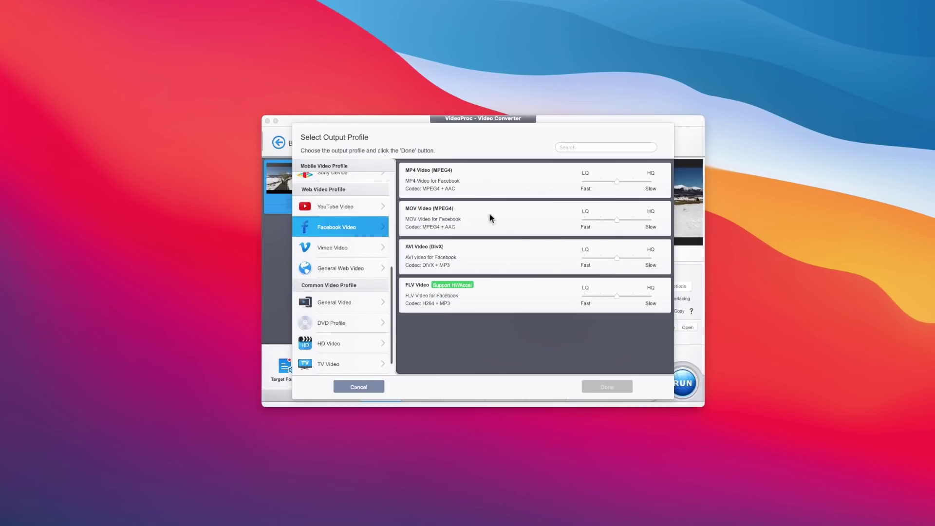
{"action": "scroll", "coordinate": [365, 243], "scroll_direction": "down", "scroll_amount": 2}
{"action": "scroll", "coordinate": [364, 249], "scroll_direction": "up", "scroll_amount": 1}
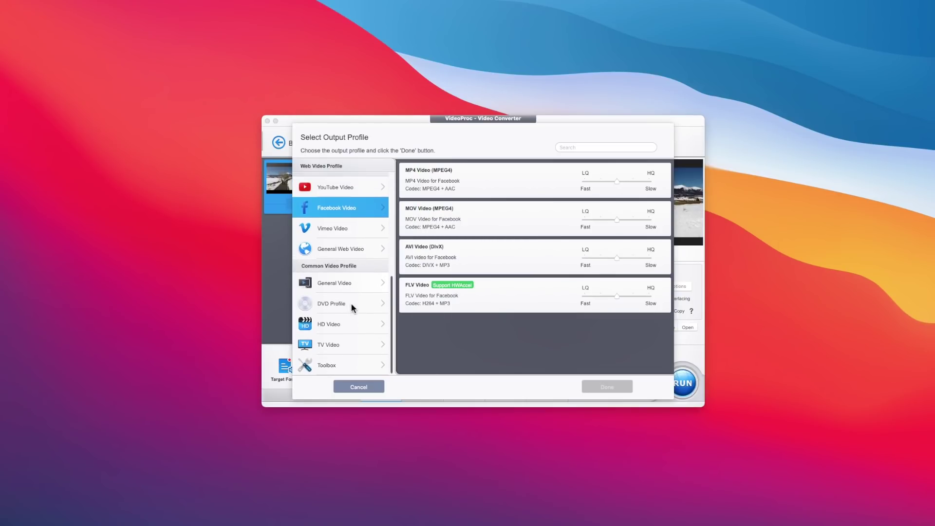
{"action": "scroll", "coordinate": [350, 329], "scroll_direction": "up", "scroll_amount": 8}
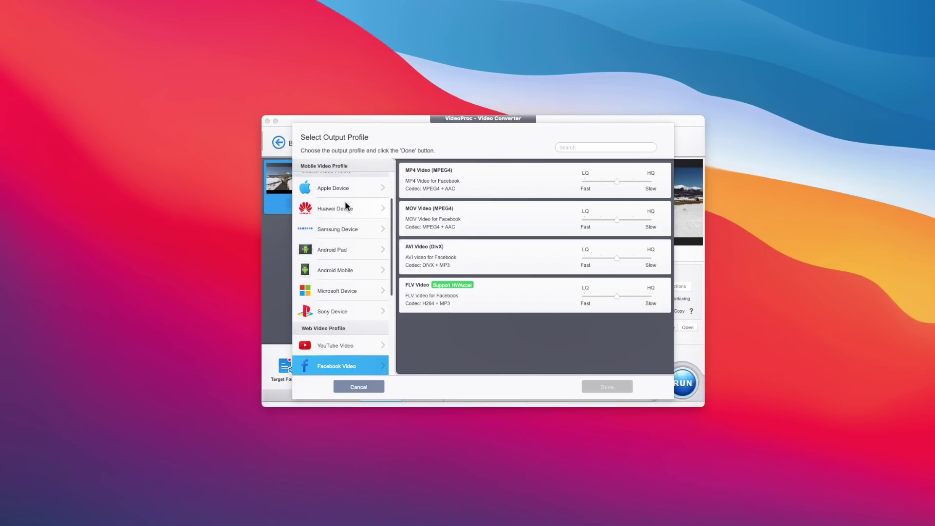
Step: Browse the Huawei Device profiles, then the Sony Device PSP Video profiles
{"action": "left_click", "coordinate": [345, 205]}
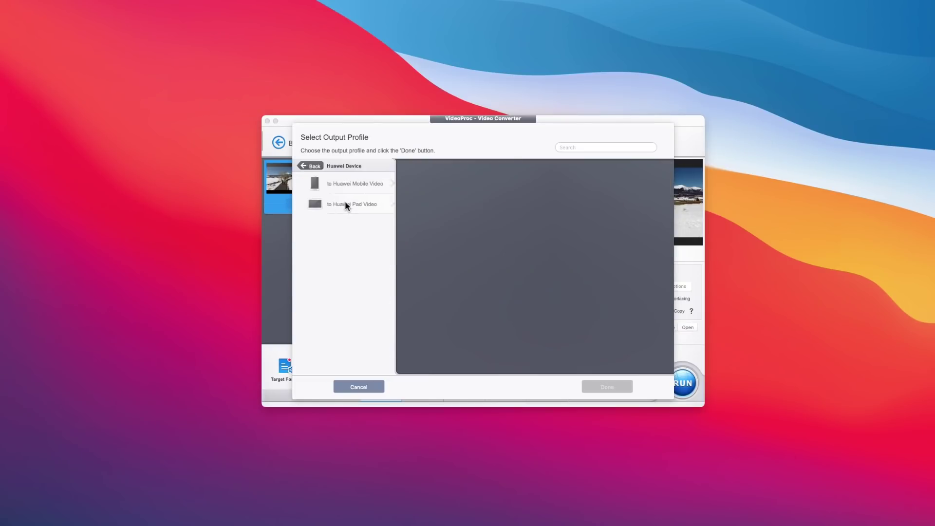
{"action": "left_click", "coordinate": [310, 165]}
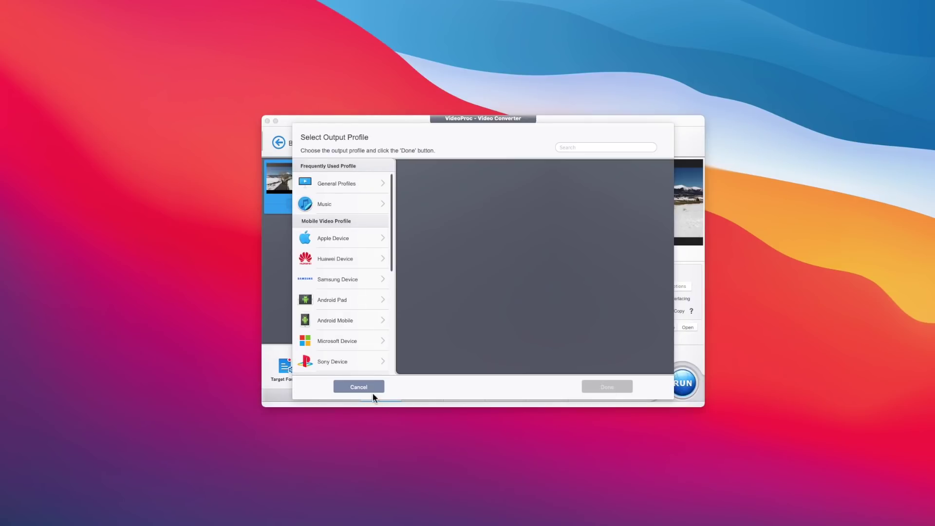
{"action": "left_click", "coordinate": [366, 366]}
{"action": "left_click", "coordinate": [364, 246]}
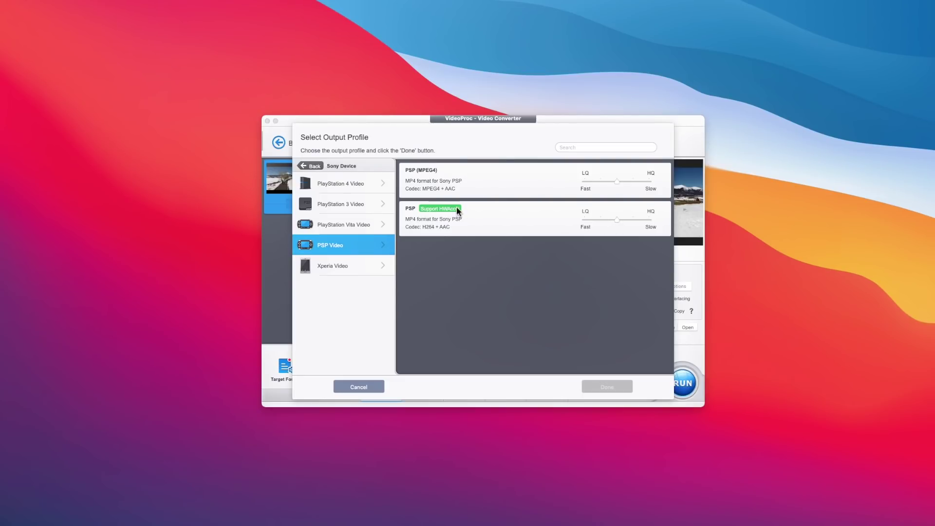
Step: Close the profile chooser and pick the MP4 H.264 preset, giving 2720x1530 output
{"action": "left_click", "coordinate": [360, 387]}
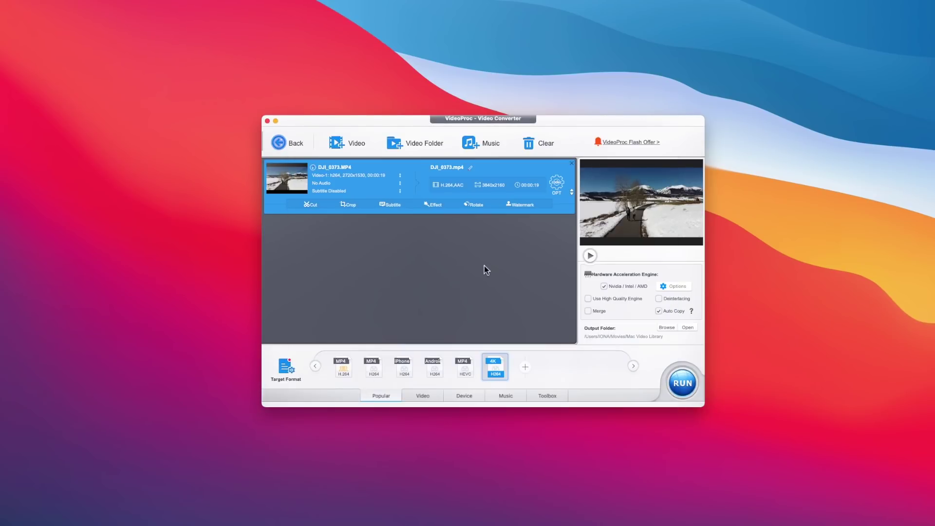
{"action": "mouse_move", "coordinate": [499, 372]}
{"action": "left_click", "coordinate": [358, 378]}
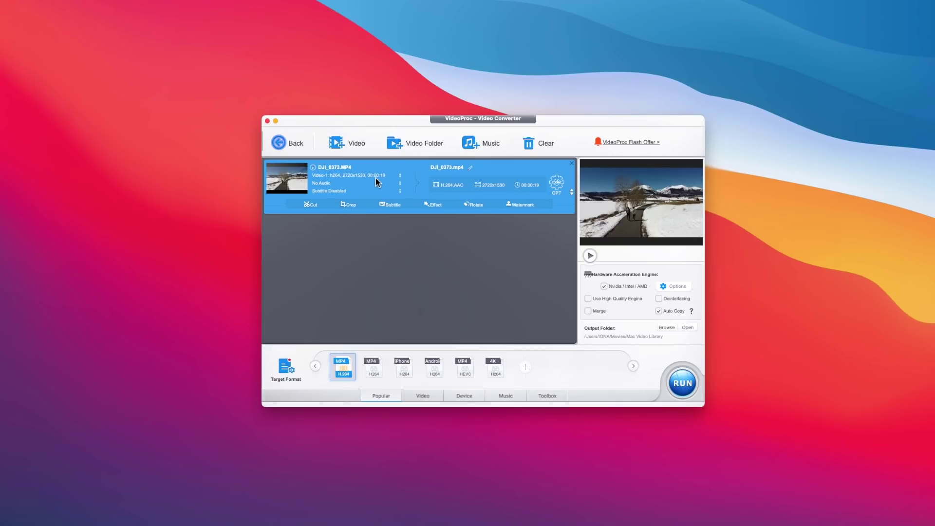
Step: Change the clip's output resolution to 1280x720, leave the bit rate unchanged, and confirm
{"action": "left_click", "coordinate": [556, 183]}
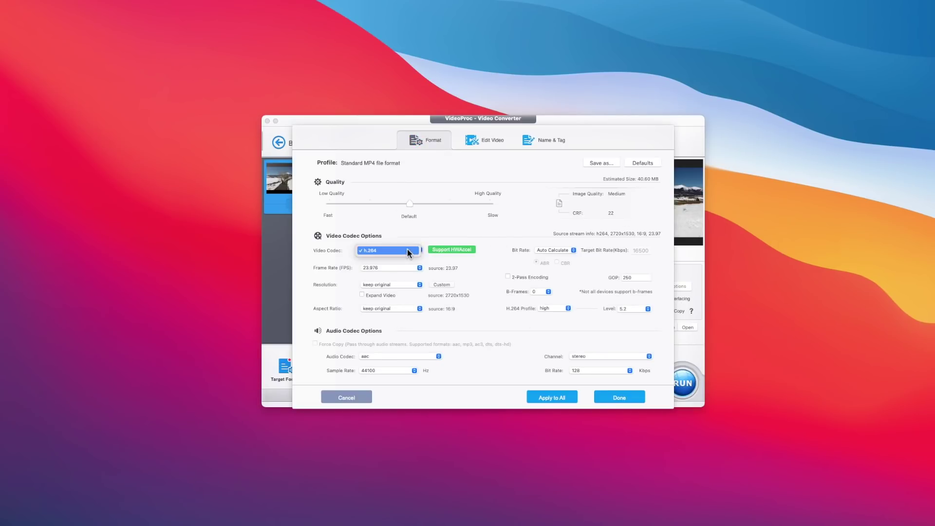
{"action": "left_click", "coordinate": [411, 251]}
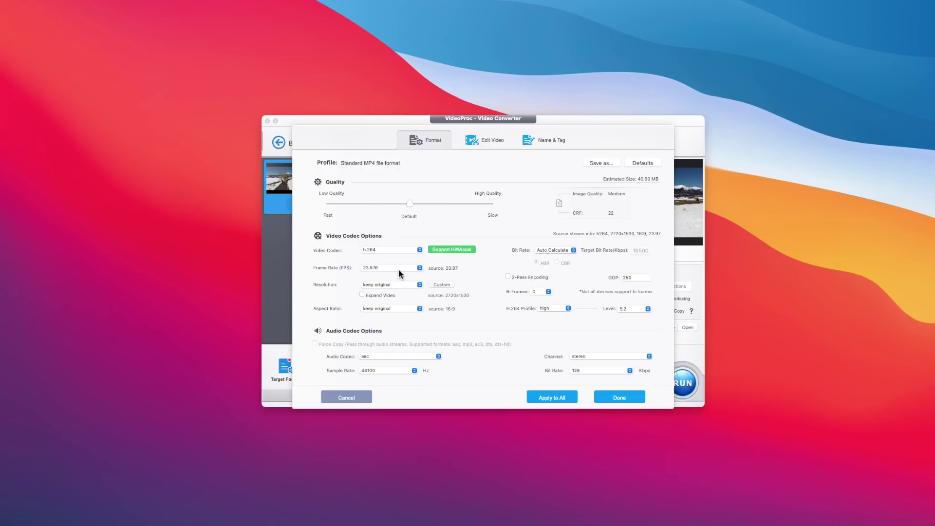
{"action": "left_click", "coordinate": [405, 284]}
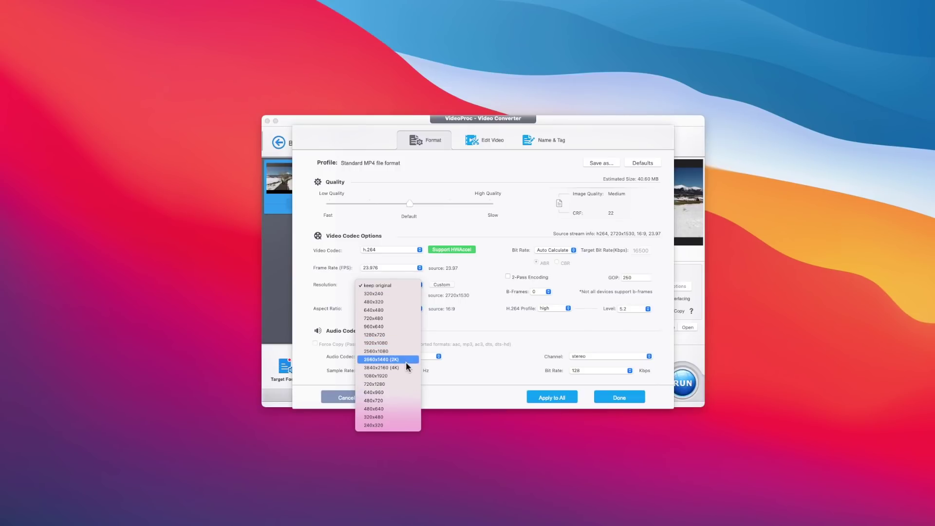
{"action": "left_click", "coordinate": [398, 336]}
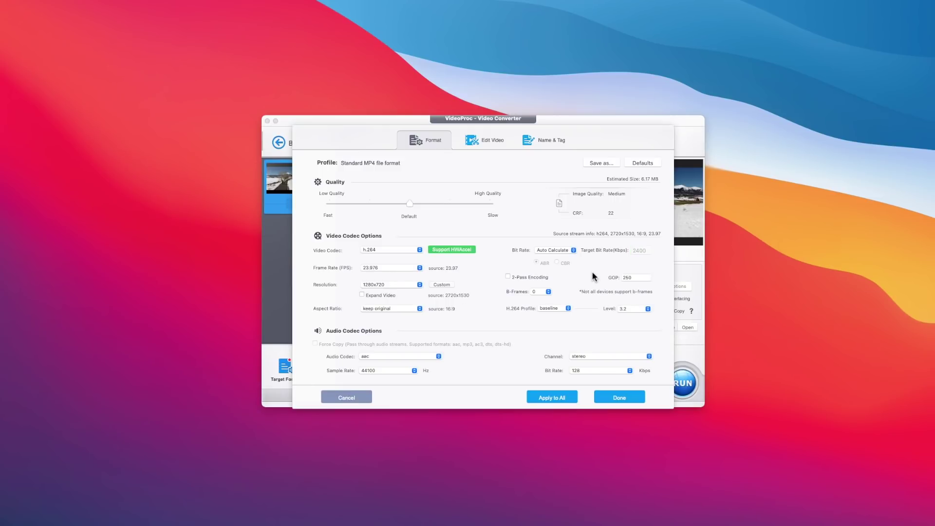
{"action": "left_click", "coordinate": [565, 249]}
{"action": "left_click", "coordinate": [540, 238]}
{"action": "left_click", "coordinate": [620, 397]}
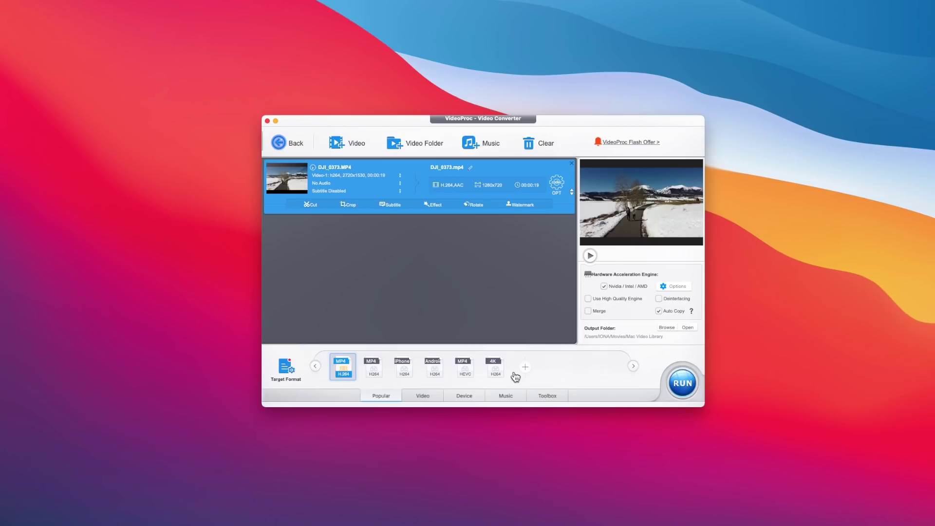
Step: Browse the Video, Device and Music presets and choose MP3 as the output format
{"action": "left_click", "coordinate": [418, 396]}
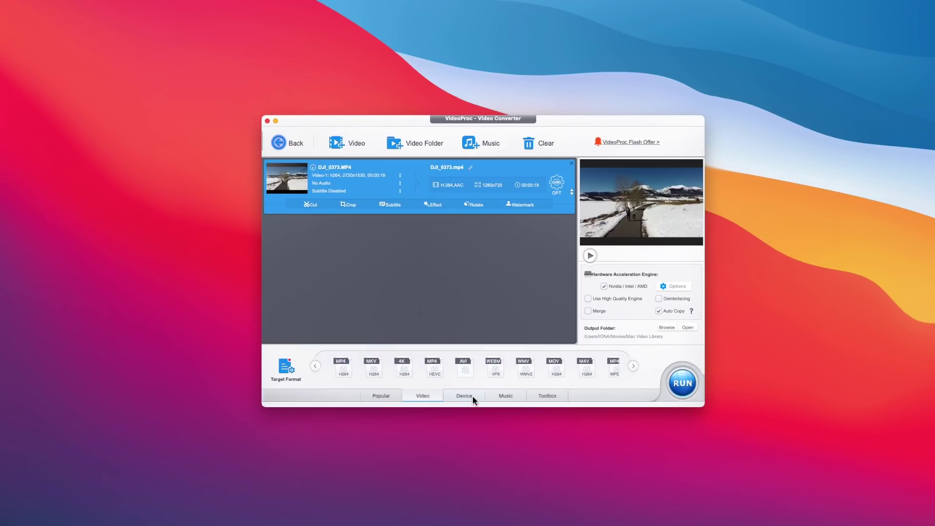
{"action": "left_click", "coordinate": [473, 396]}
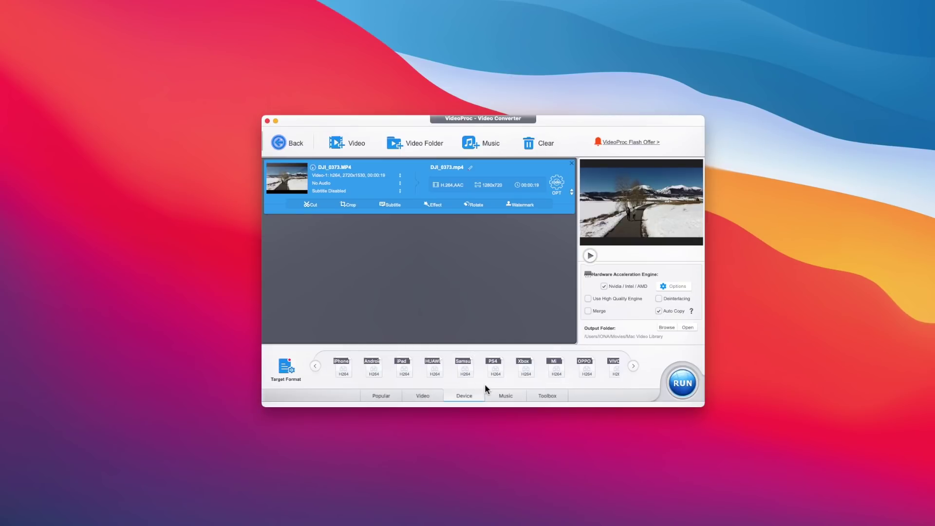
{"action": "left_click", "coordinate": [501, 397]}
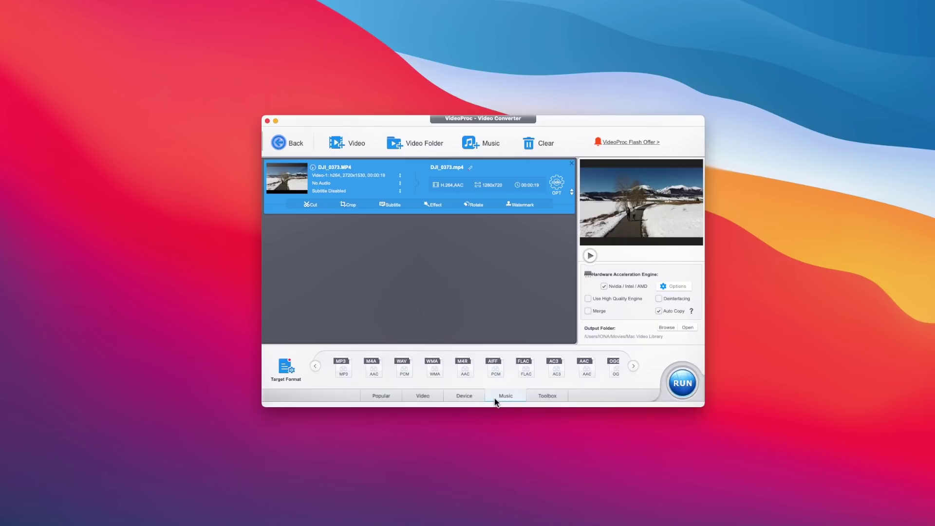
{"action": "left_click", "coordinate": [350, 375]}
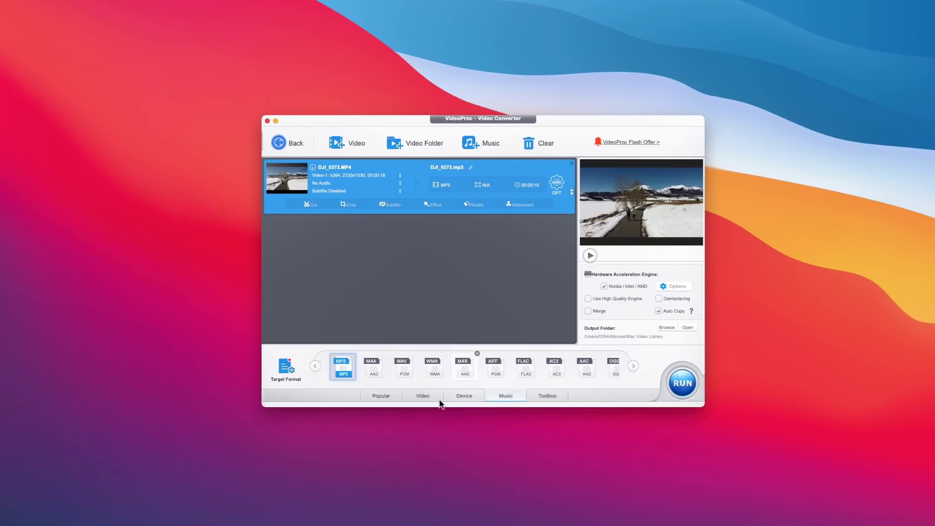
Step: Look through the Toolbox tools, then return to the Popular presets
{"action": "left_click", "coordinate": [557, 396]}
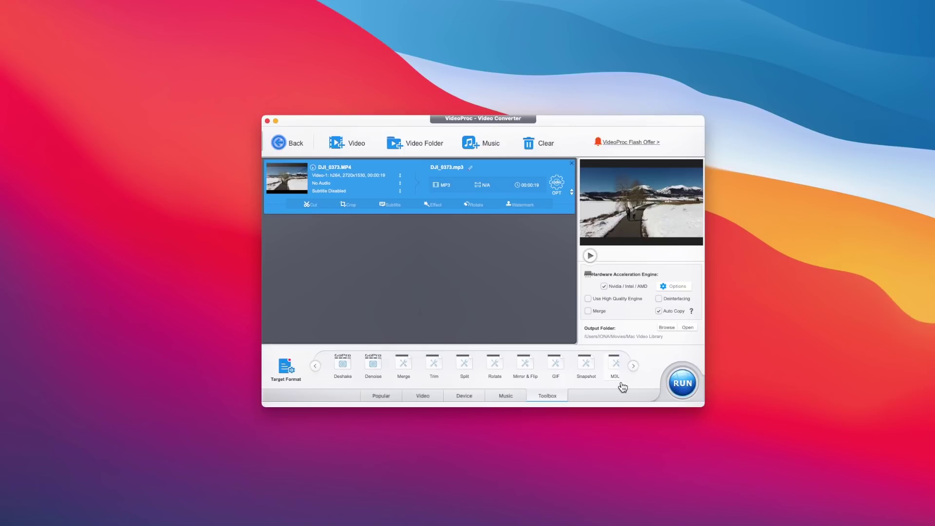
{"action": "left_click", "coordinate": [633, 369]}
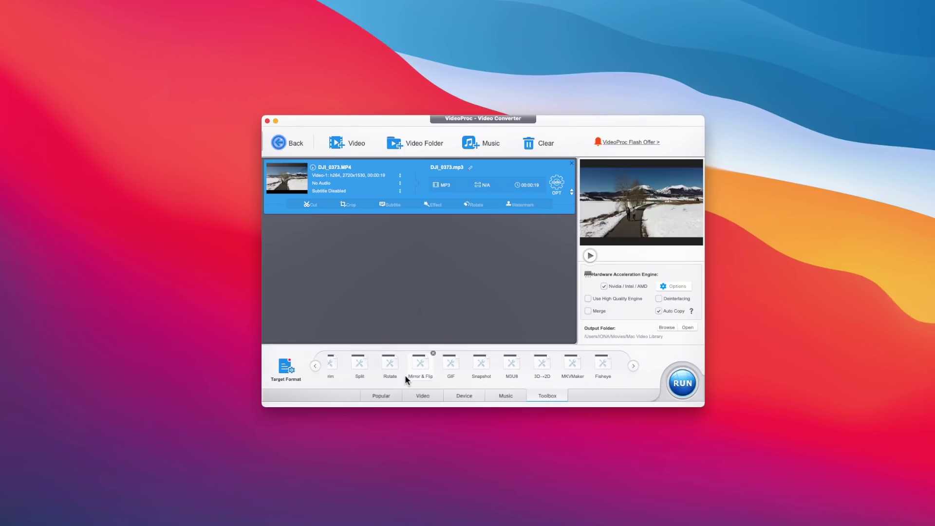
{"action": "left_click", "coordinate": [388, 396]}
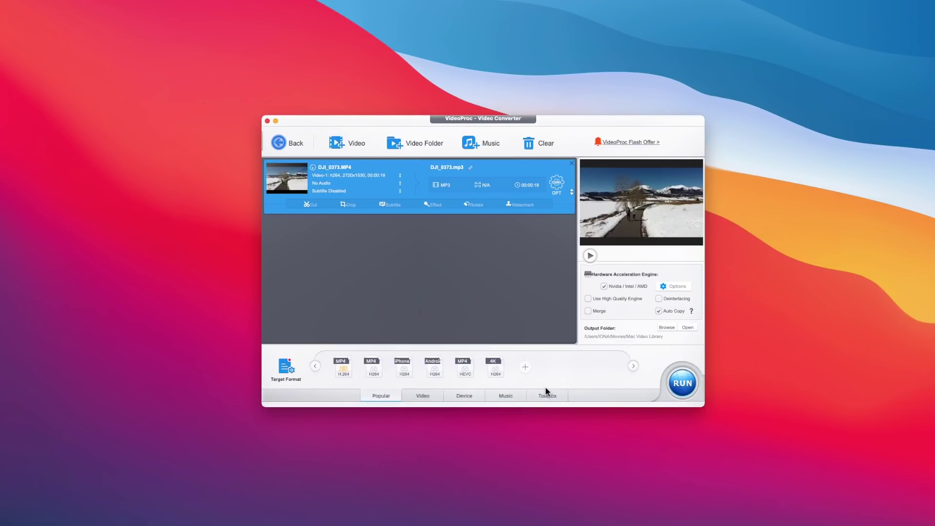
Step: Switch the output back to MP4 H.264 and run the DJI_0373 conversion
{"action": "left_click", "coordinate": [350, 376]}
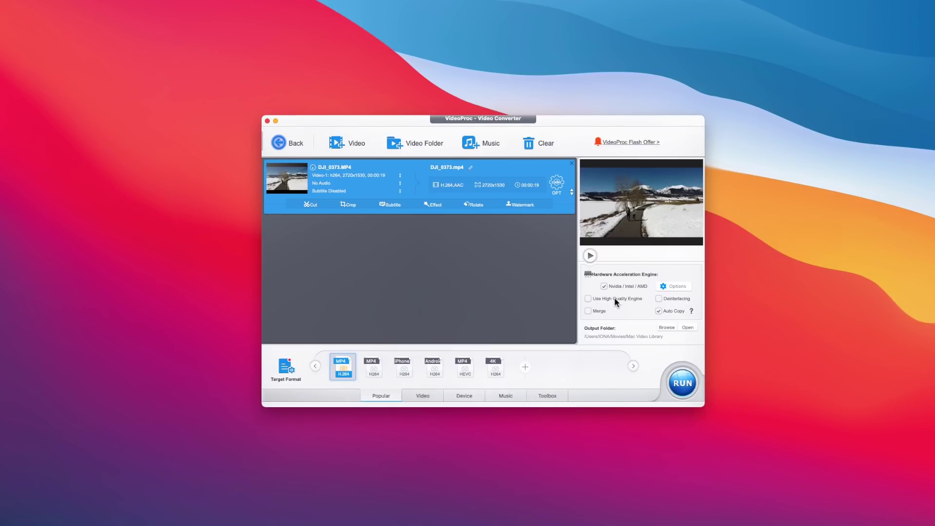
{"action": "left_click", "coordinate": [682, 383]}
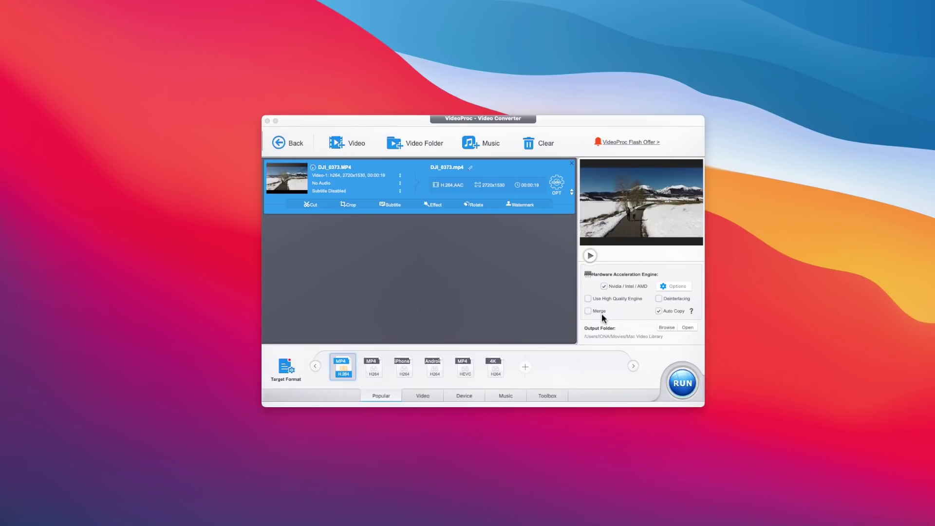
Step: Hide VideoProc, bring up the Mac Video Library folder, and Quick Look dxtfyguh.mp4
{"action": "key", "text": "super+q"}
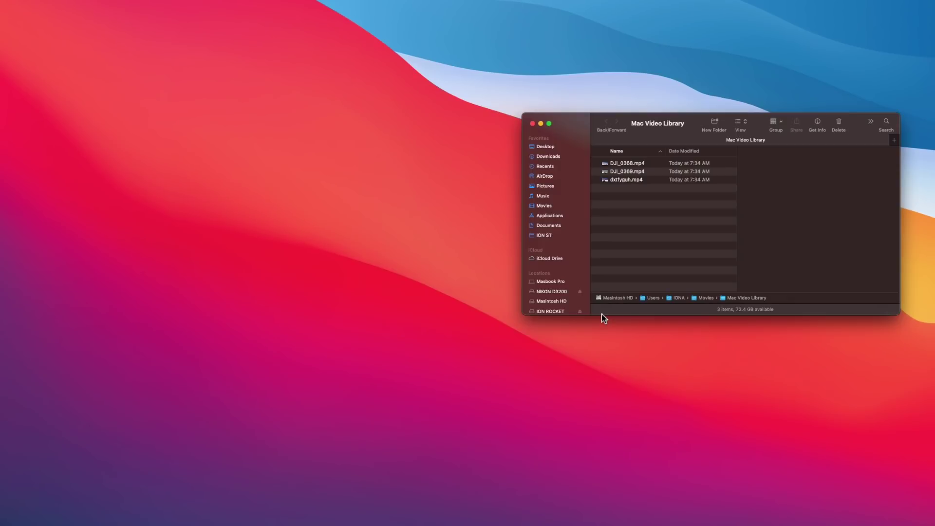
{"action": "left_click", "coordinate": [643, 121]}
{"action": "left_click_drag", "start_coordinate": [644, 122], "coordinate": [631, 128]}
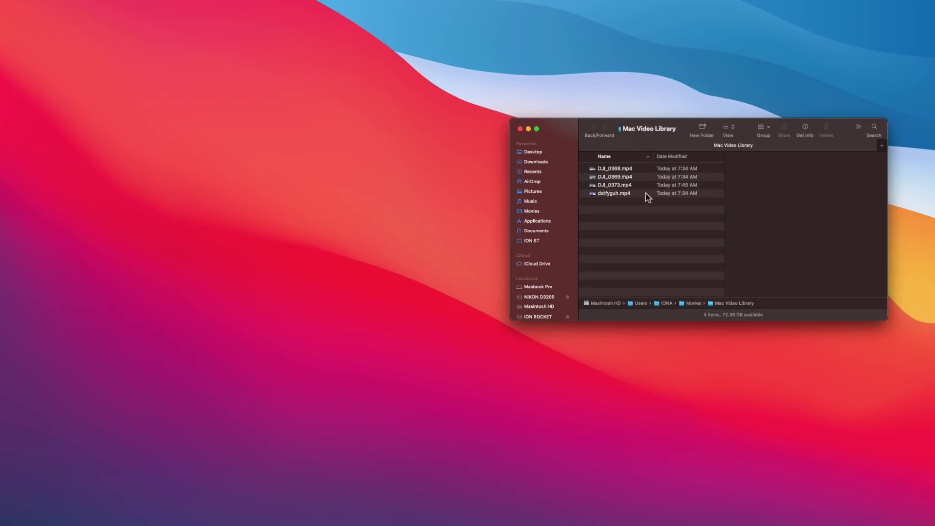
{"action": "left_click", "coordinate": [627, 194]}
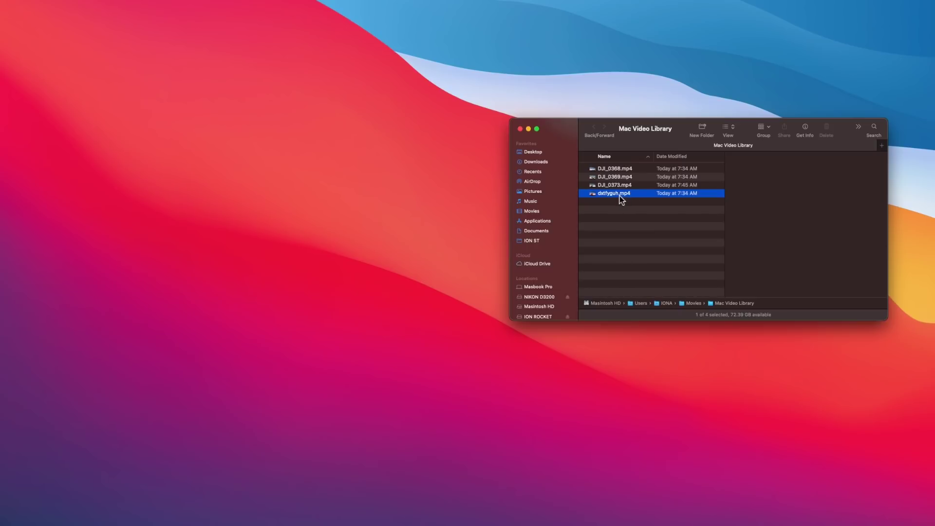
{"action": "key", "text": "space"}
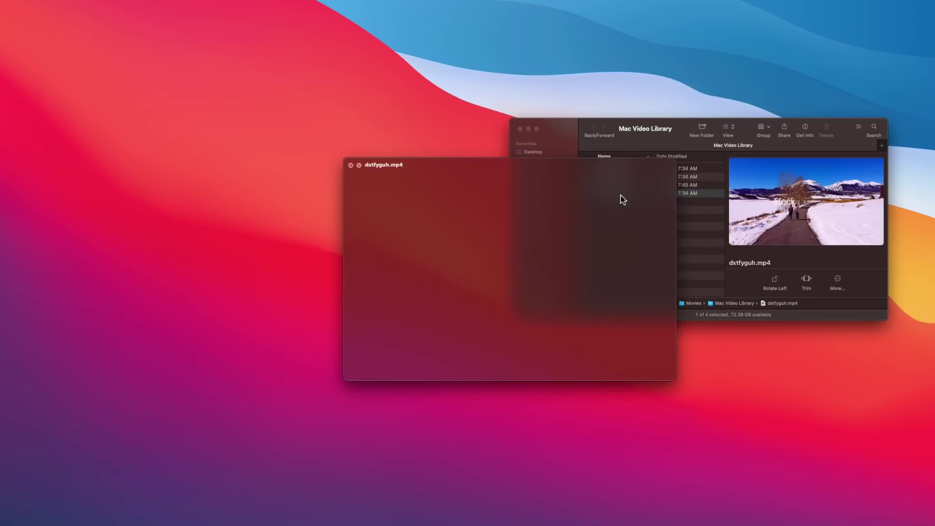
{"action": "key", "text": "space"}
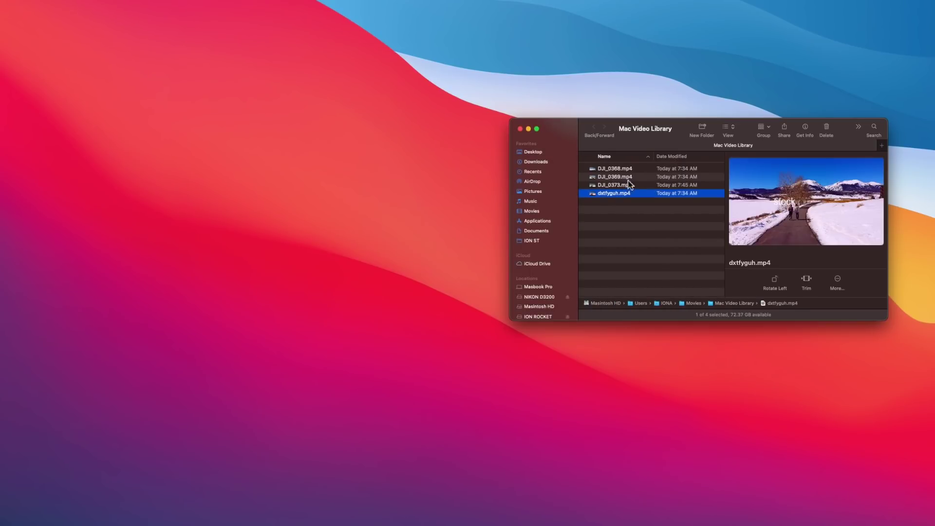
Step: Select the converted DJI_0373.mp4 and preview it with Quick Look
{"action": "scroll", "coordinate": [641, 191], "scroll_direction": "right", "scroll_amount": 3}
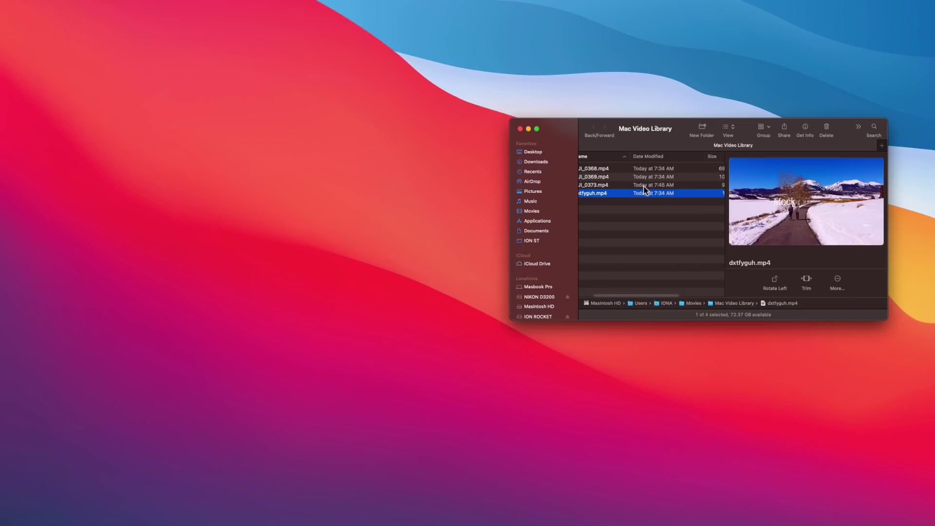
{"action": "left_click", "coordinate": [669, 185]}
{"action": "scroll", "coordinate": [670, 187], "scroll_direction": "left", "scroll_amount": 3}
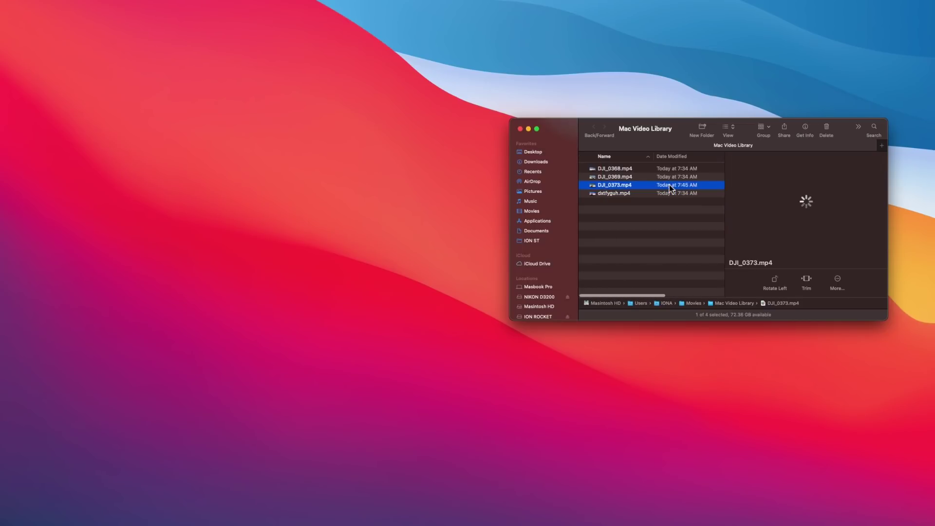
{"action": "key", "text": "space"}
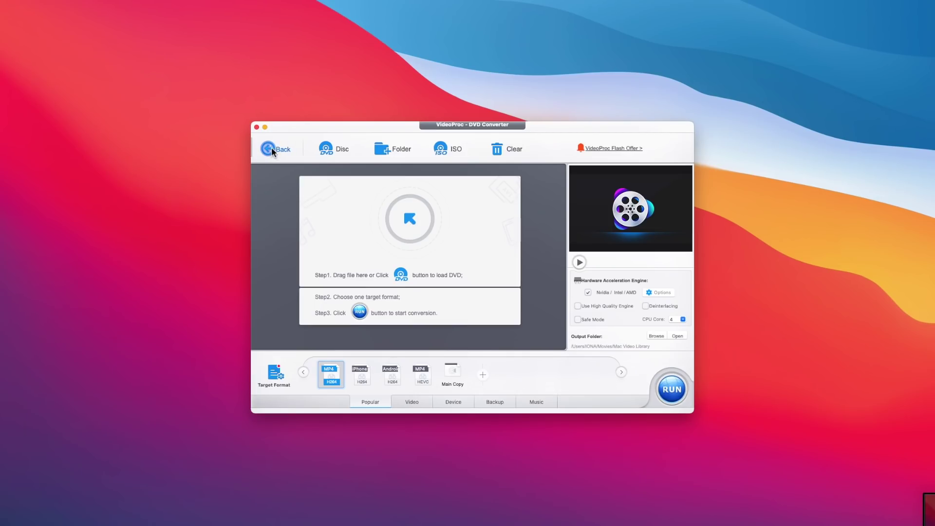
Step: Visit the Downloader module, then open Recorder and allow microphone access
{"action": "left_click", "coordinate": [271, 148]}
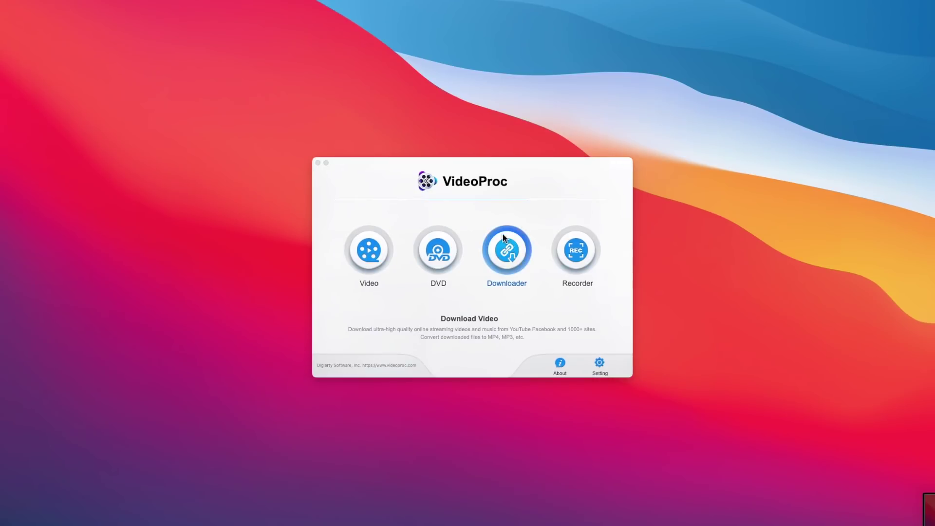
{"action": "left_click", "coordinate": [509, 253]}
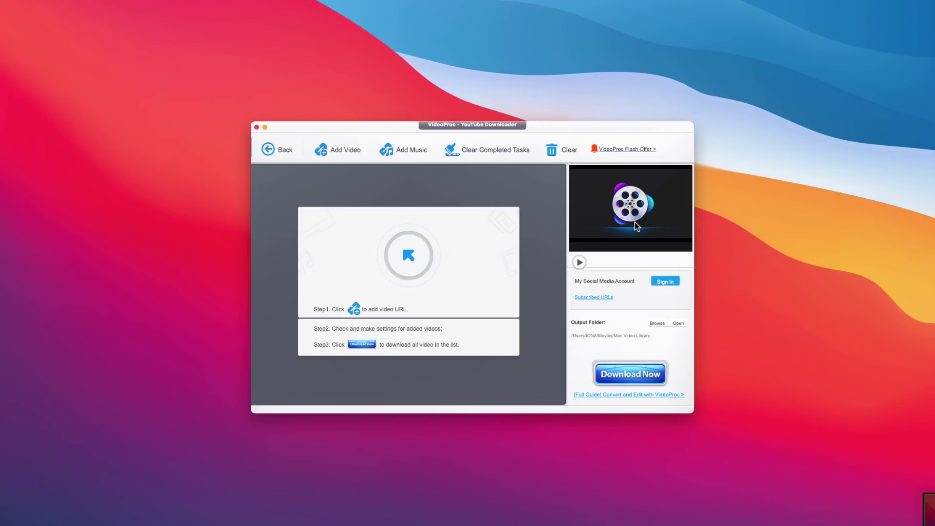
{"action": "left_click", "coordinate": [281, 152]}
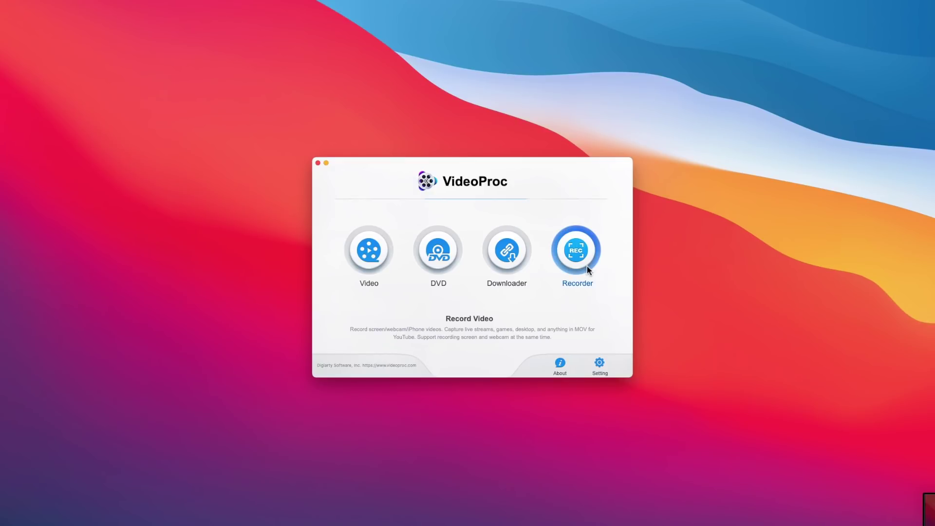
{"action": "left_click", "coordinate": [583, 242]}
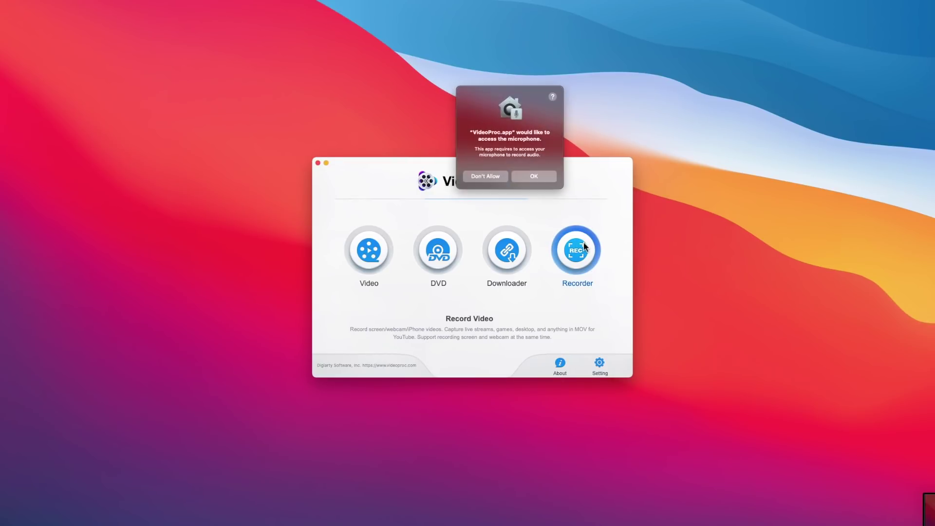
{"action": "left_click", "coordinate": [533, 177]}
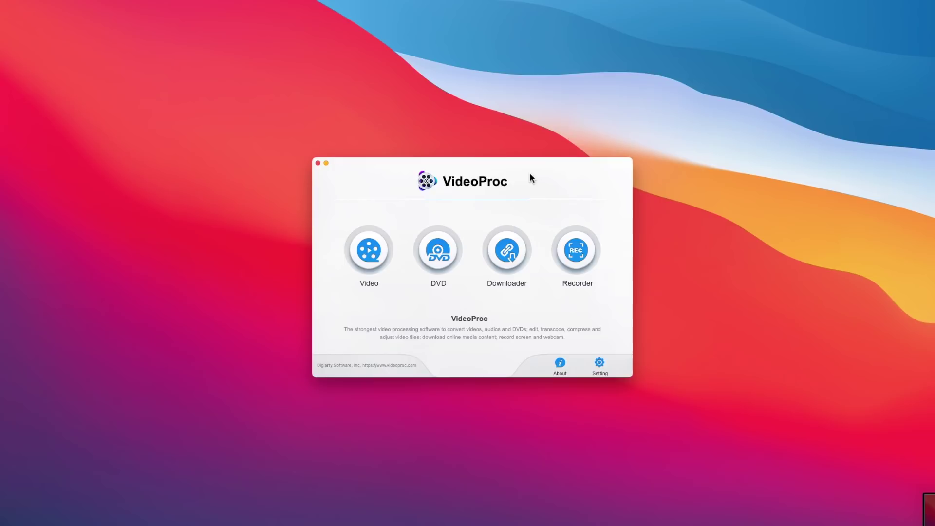
Step: Open the Recorder and rearrange its window and the screen-recording permission prompt
{"action": "left_click", "coordinate": [575, 251]}
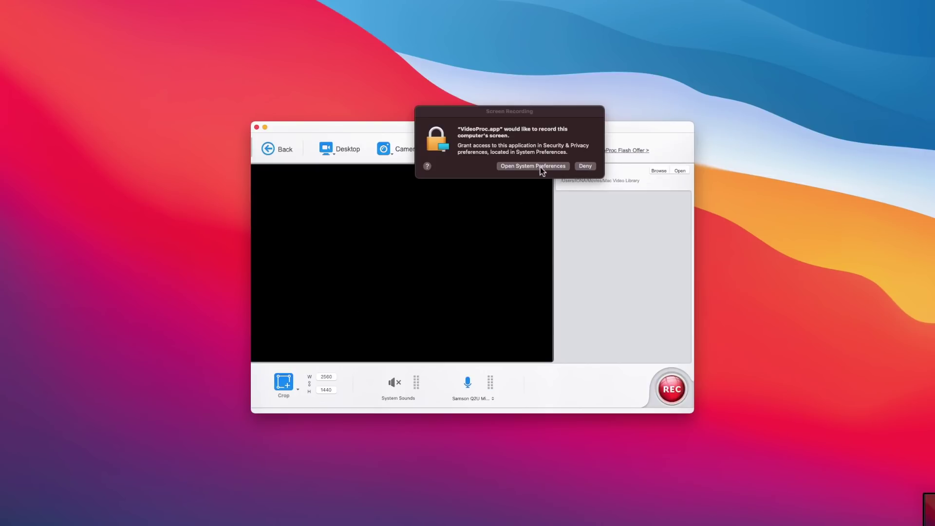
{"action": "left_click_drag", "start_coordinate": [521, 111], "coordinate": [805, 239]}
{"action": "left_click", "coordinate": [665, 150]}
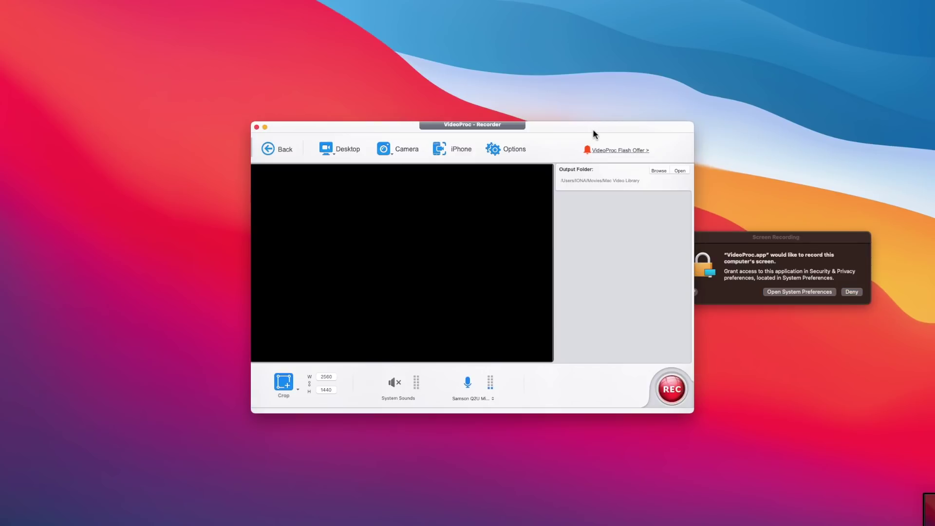
{"action": "left_click_drag", "start_coordinate": [582, 129], "coordinate": [579, 129]}
{"action": "left_click_drag", "start_coordinate": [818, 238], "coordinate": [535, 218]}
{"action": "left_click", "coordinate": [551, 166]}
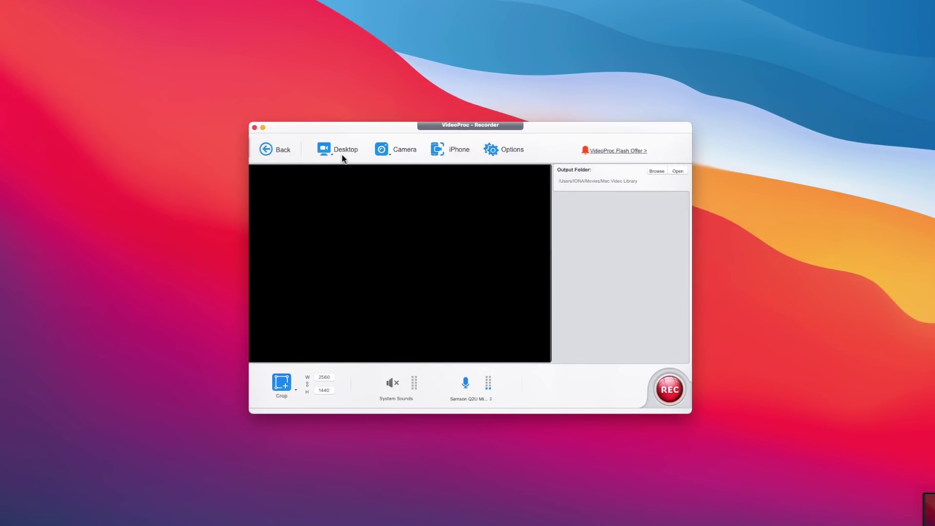